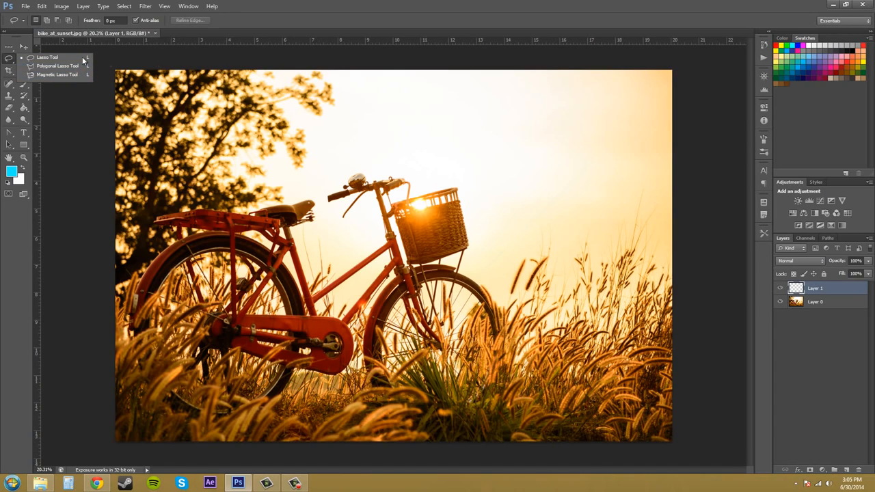
Duplicate Layer 0 and hide Layer 1 and the original so only the copy stays visible
left_click(22, 60)
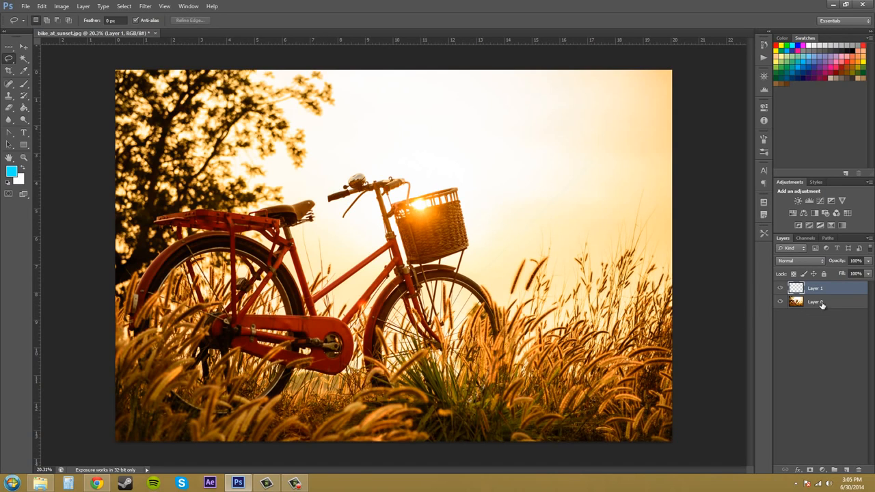
left_click_drag(813, 302, 846, 470)
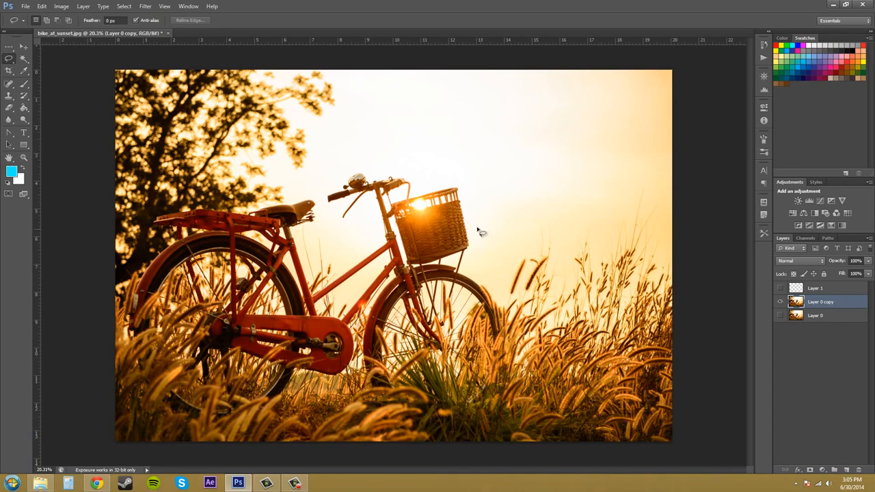
Draw a loose freehand Lasso selection around the whole bicycle on the Layer 0 copy
left_click(10, 60)
left_click(60, 59)
mouse_move(315, 183)
left_mouse_down()
mouse_move(375, 162)
mouse_move(474, 191)
mouse_move(496, 283)
mouse_move(528, 346)
mouse_move(531, 379)
mouse_move(505, 415)
mouse_move(423, 427)
mouse_move(324, 387)
mouse_move(258, 436)
mouse_move(187, 432)
mouse_move(149, 419)
mouse_move(127, 380)
mouse_move(119, 306)
mouse_move(149, 218)
mouse_move(175, 203)
mouse_move(320, 185)
left_mouse_up()
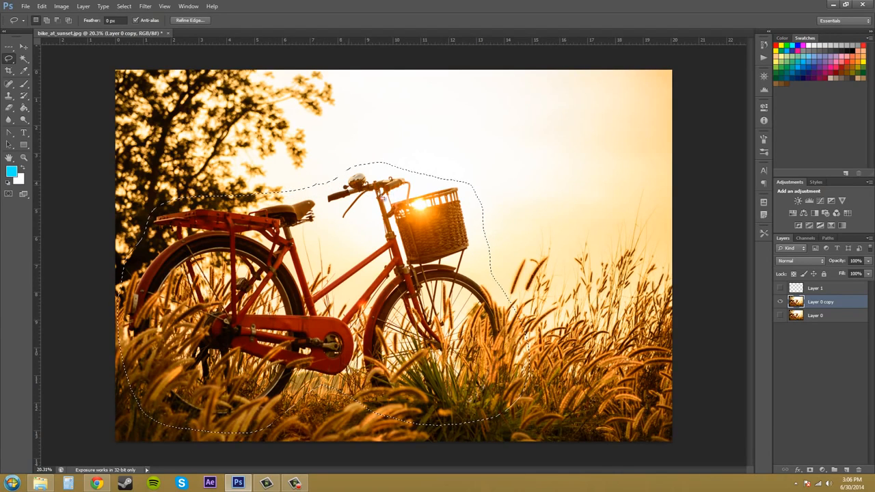
Try moving the selected bicycle up across the sky and undo the move
left_click(23, 45)
mouse_move(393, 228)
left_mouse_down()
mouse_move(550, 174)
mouse_move(621, 121)
mouse_move(418, 197)
mouse_move(519, 175)
mouse_move(469, 182)
mouse_move(522, 166)
mouse_move(437, 179)
left_mouse_up()
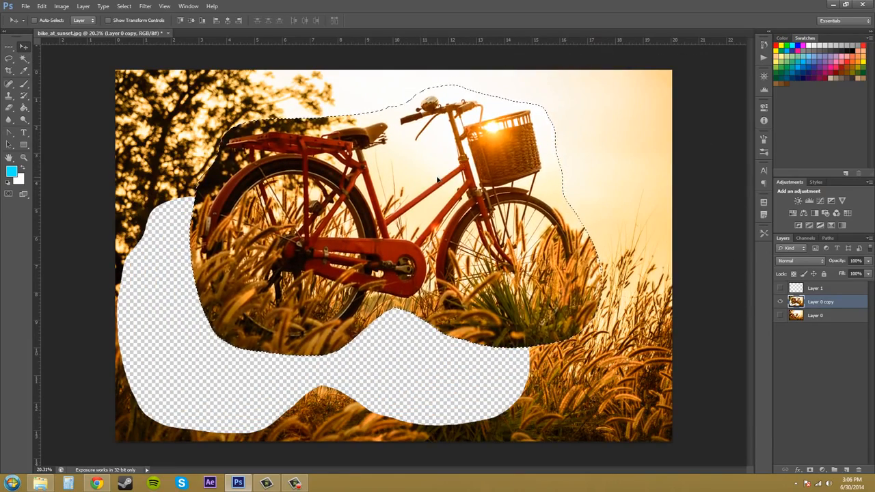
key("ctrl+z")
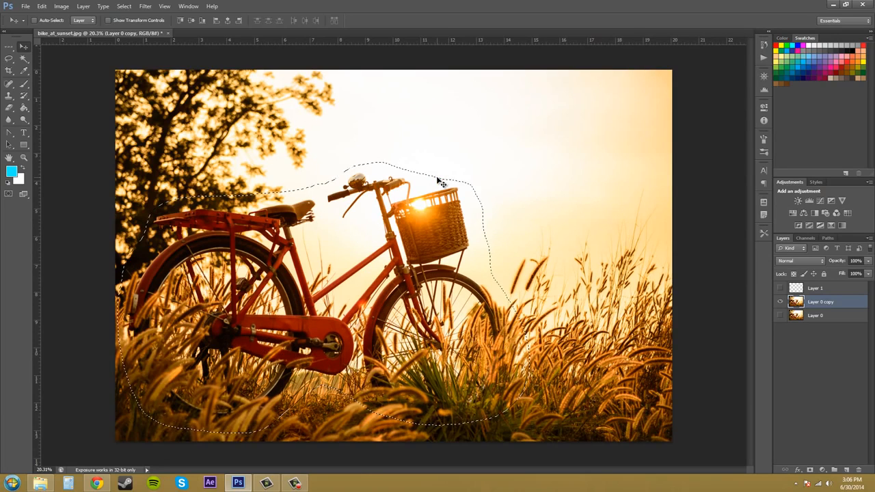
Try to subtract the basket area from the bicycle selection with a freehand Lasso outline
left_click(10, 60)
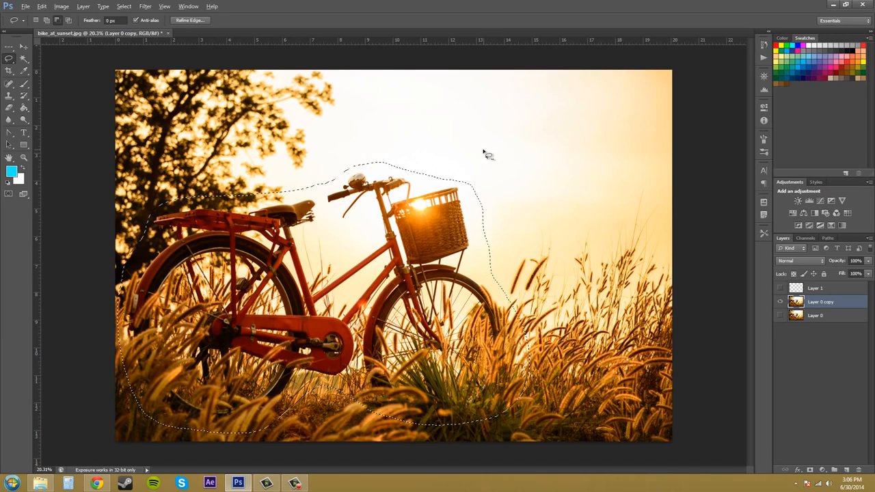
mouse_move(461, 160)
left_mouse_down()
mouse_move(422, 168)
mouse_move(395, 204)
left_mouse_up()
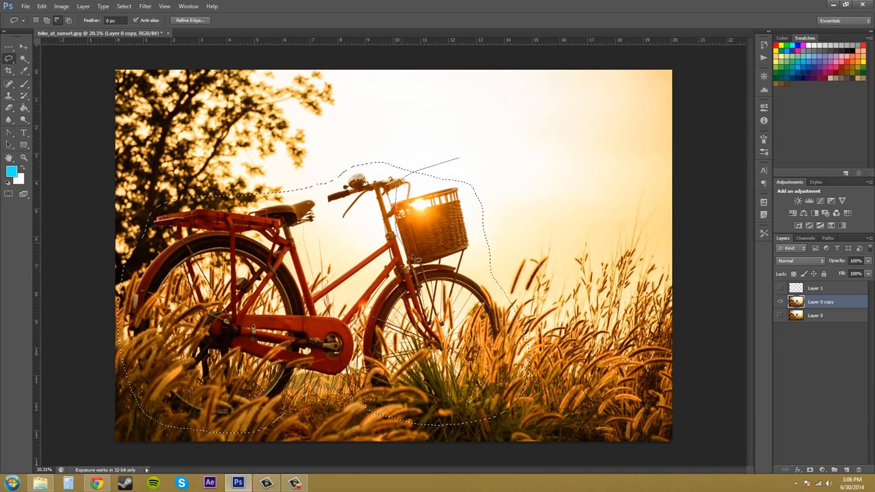
mouse_move(503, 279)
left_mouse_down()
mouse_move(536, 265)
mouse_move(541, 222)
mouse_move(518, 183)
mouse_move(459, 159)
left_mouse_up()
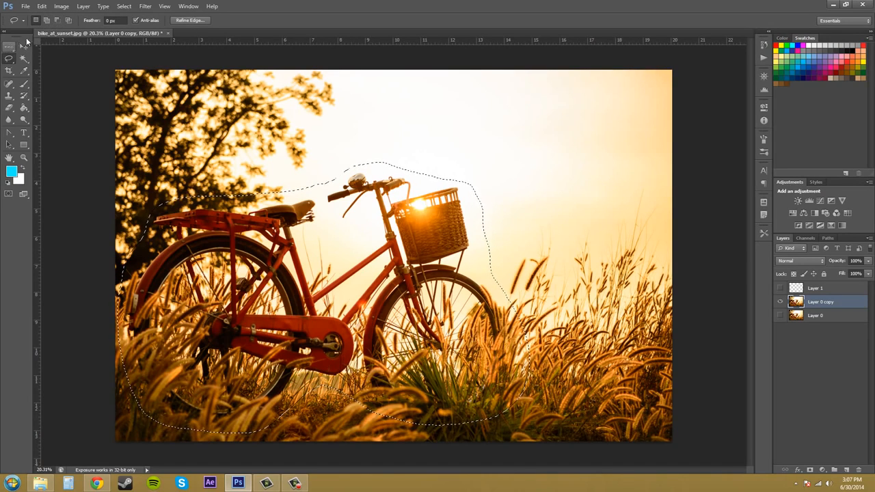
Return the Lasso to new-selection mode and clear the bicycle selection
left_click(59, 21)
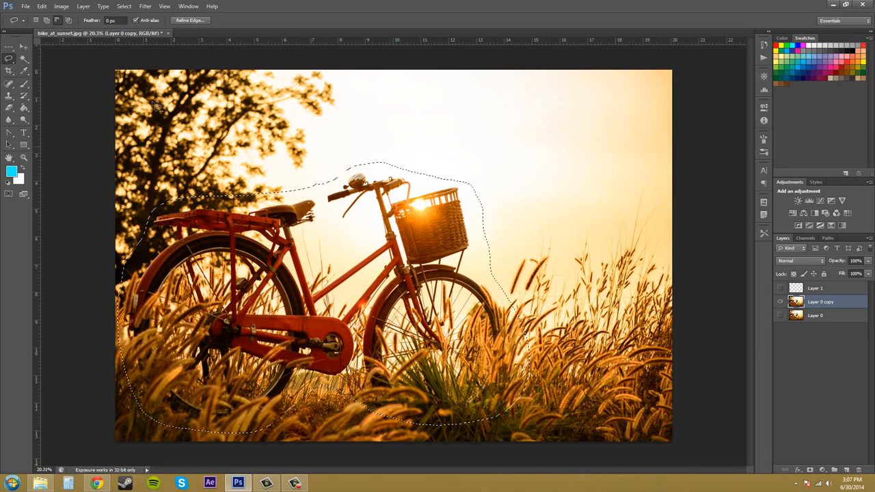
left_click(35, 20)
left_click(371, 176)
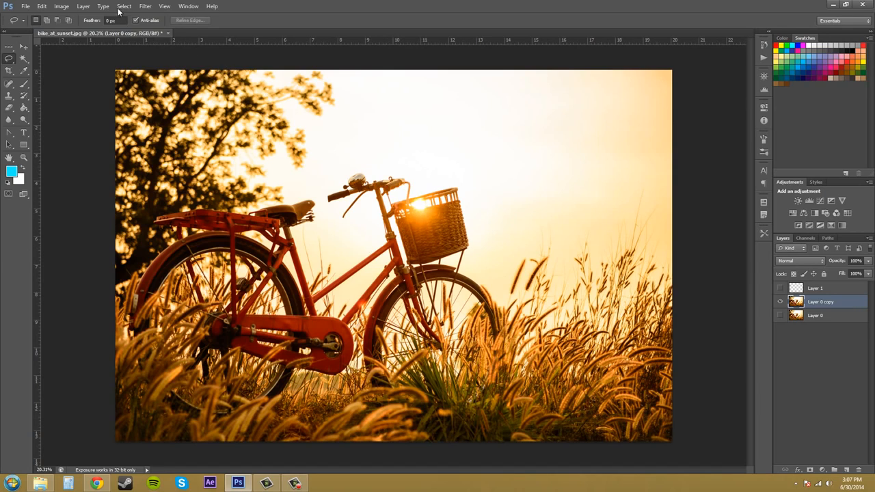
left_click(121, 8)
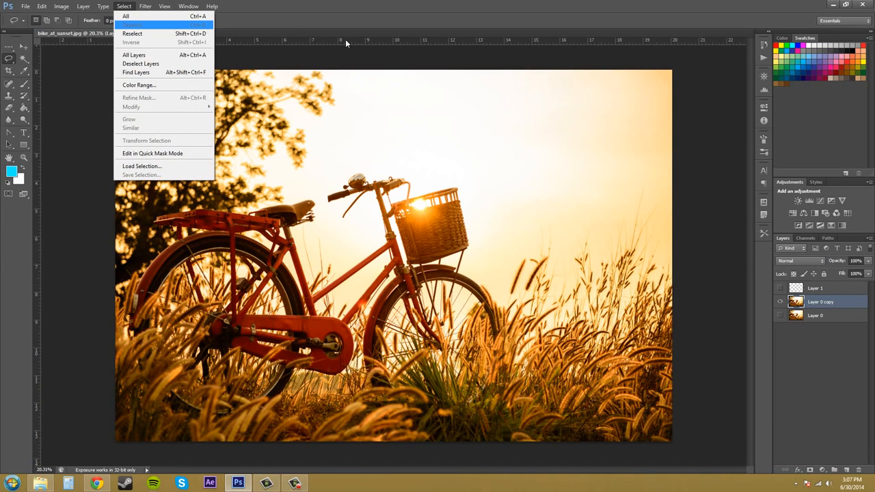
left_click(421, 134)
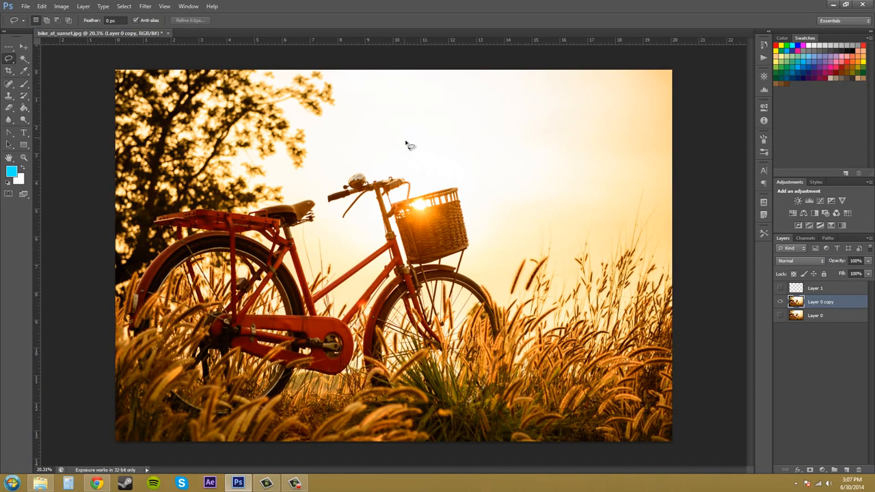
Draw freehand Lasso selections with curved and straight edges across the sky above the bicycle, and deselect
mouse_move(408, 144)
left_mouse_down()
mouse_move(452, 120)
mouse_move(491, 147)
mouse_move(581, 123)
mouse_move(603, 132)
mouse_move(600, 197)
mouse_move(593, 213)
mouse_move(565, 217)
mouse_move(531, 241)
mouse_move(512, 235)
mouse_move(478, 168)
mouse_move(421, 159)
mouse_move(407, 143)
mouse_move(408, 160)
mouse_move(423, 177)
mouse_move(409, 140)
mouse_move(461, 156)
mouse_move(418, 135)
left_mouse_up()
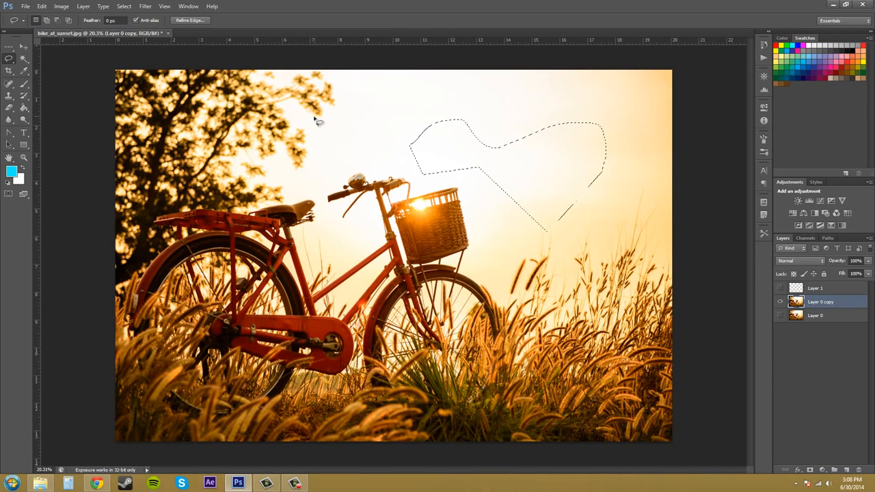
mouse_move(231, 130)
left_mouse_down()
mouse_move(264, 103)
mouse_move(311, 104)
mouse_move(342, 123)
mouse_move(395, 108)
mouse_move(446, 110)
mouse_move(469, 127)
mouse_move(479, 168)
mouse_move(543, 171)
mouse_move(526, 205)
left_mouse_up()
key("ctrl+d")
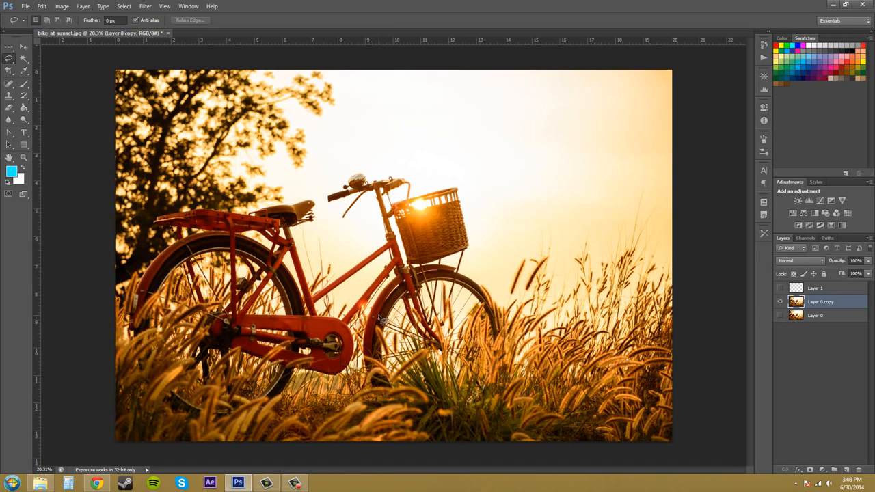
Outline a rectangular patch of sky above and beyond the basket with the Polygonal Lasso using straight edges, and deselect it
right_click(8, 61)
left_click(37, 68)
left_click(472, 100)
left_click(633, 100, "shift")
left_click(618, 192, "shift")
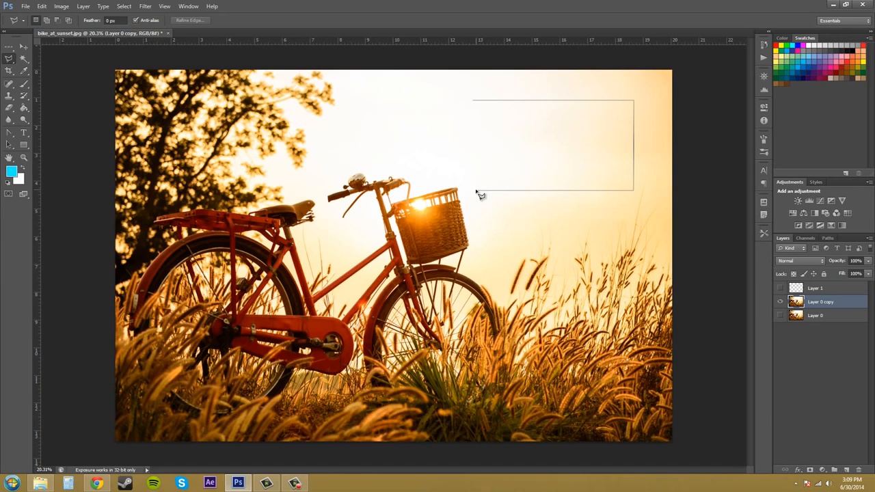
left_click(475, 191, "shift")
left_click(474, 102)
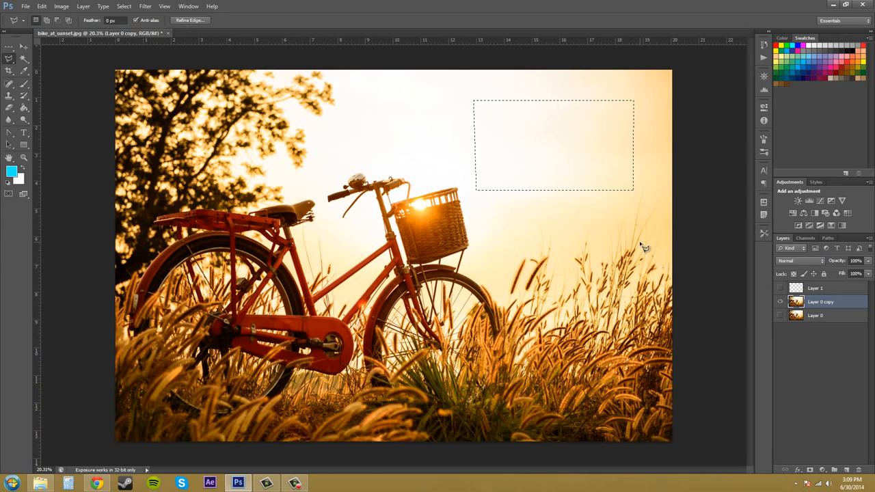
key("ctrl+d")
Trace the bell, handlebar and basket edges with the Magnetic Lasso and close the outline into a selection
left_click(9, 60)
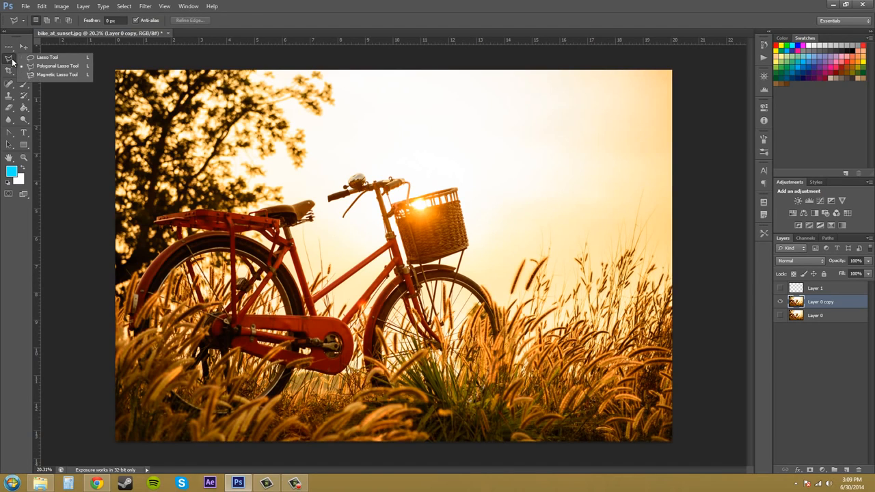
left_click(60, 75)
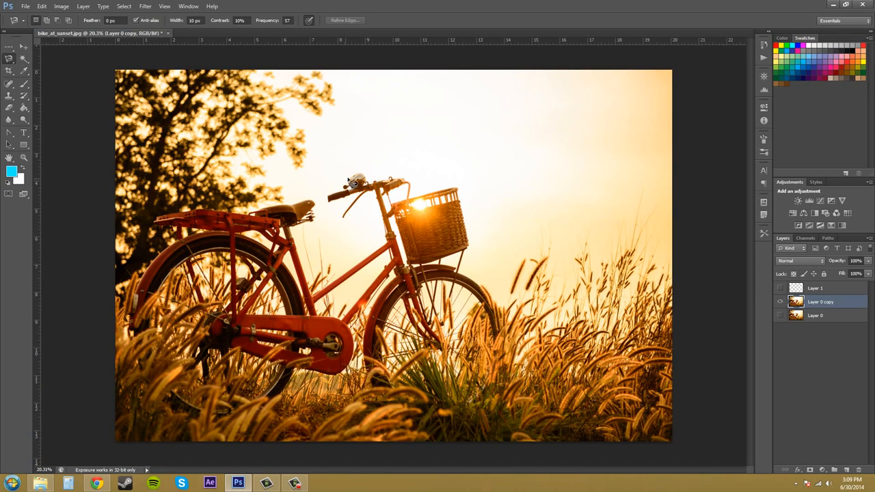
left_click(349, 179)
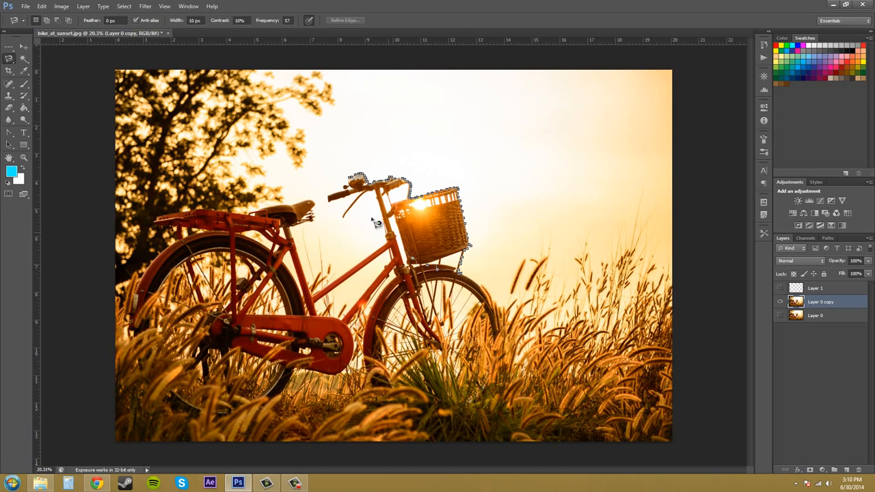
left_click(356, 180)
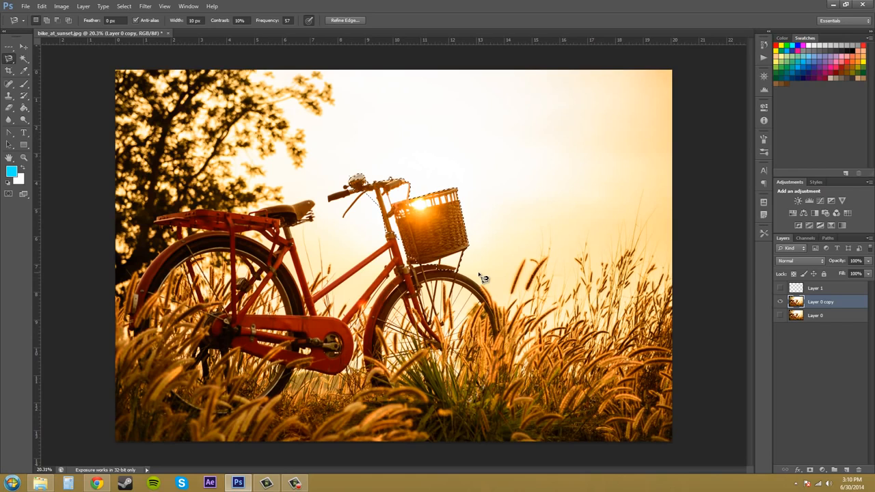
left_click(15, 61)
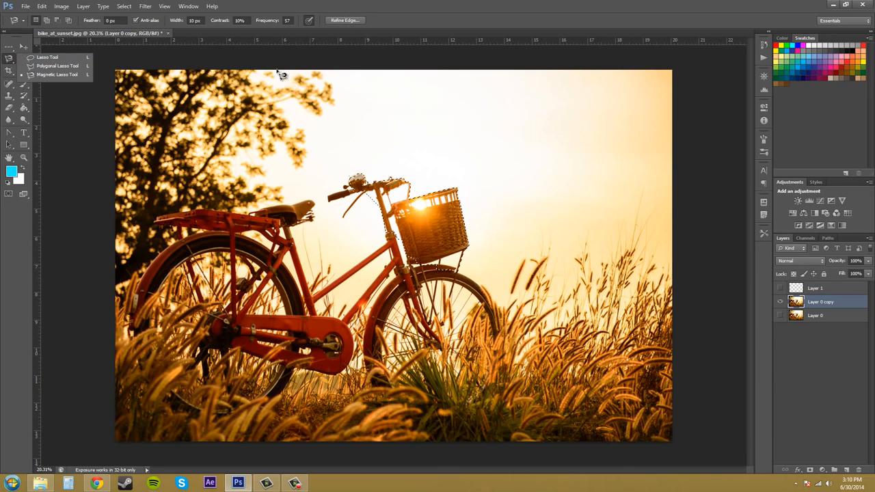
left_click(7, 59)
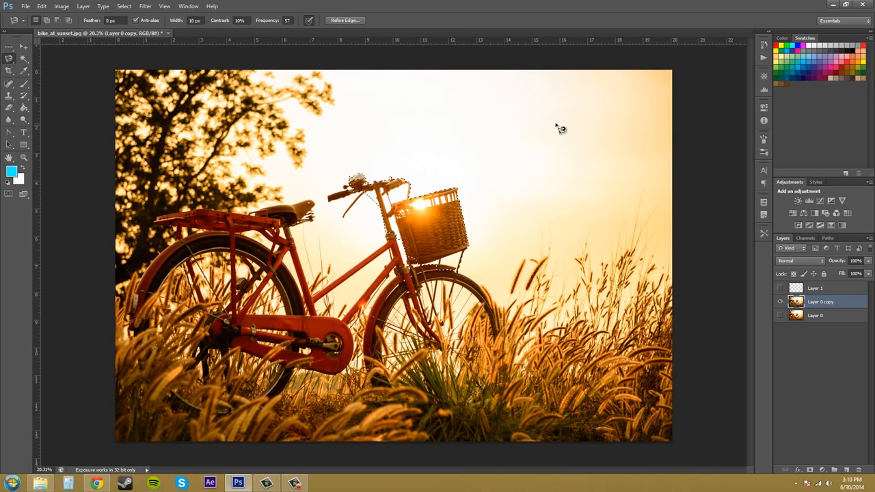